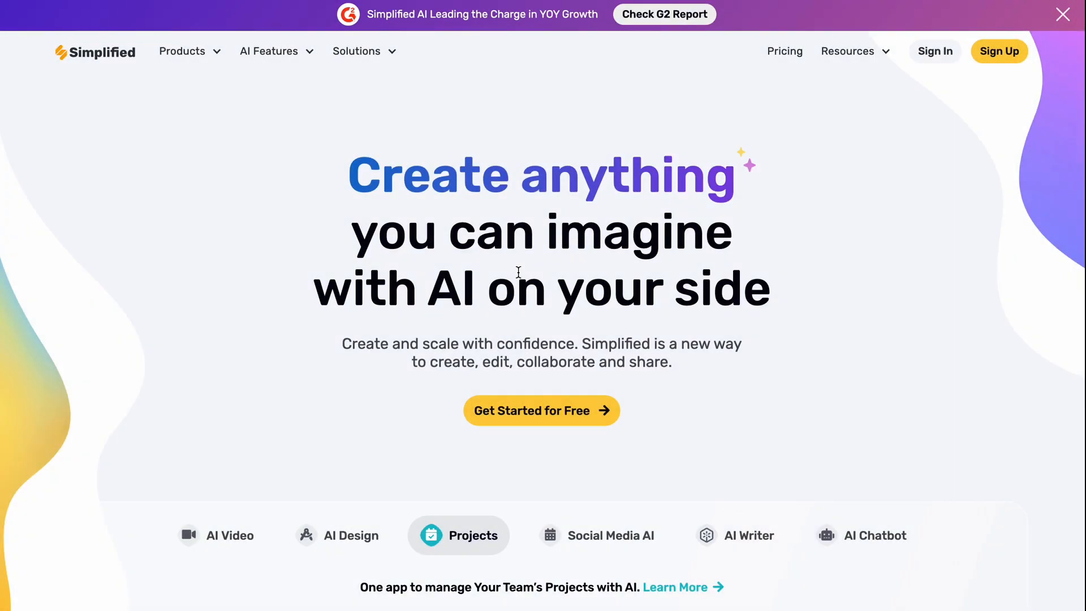
Sign in and land on the AI Video dashboard from the home page.
click(932, 54)
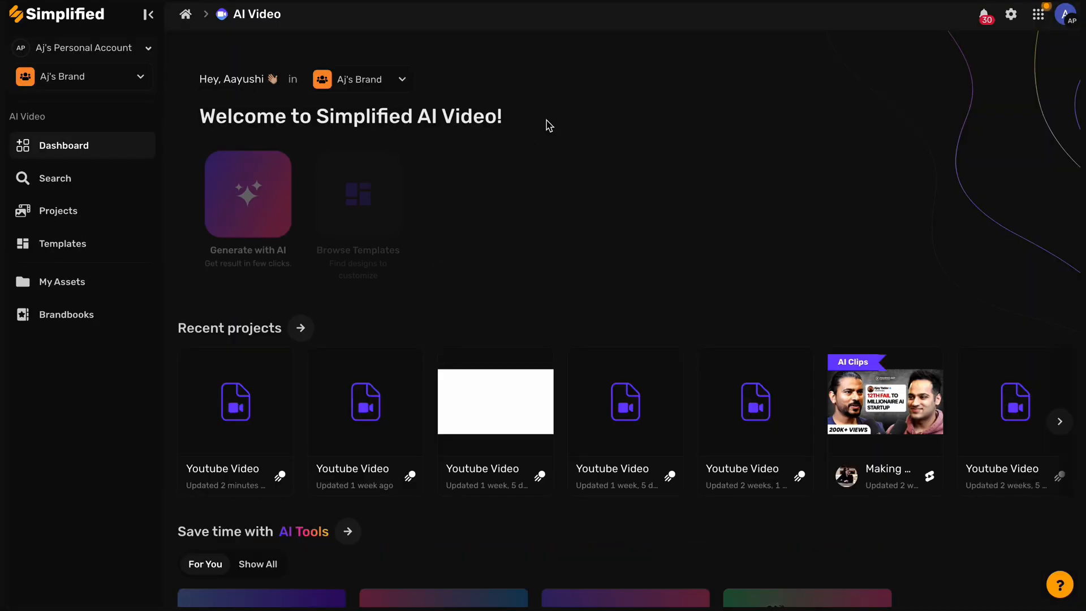
click(184, 14)
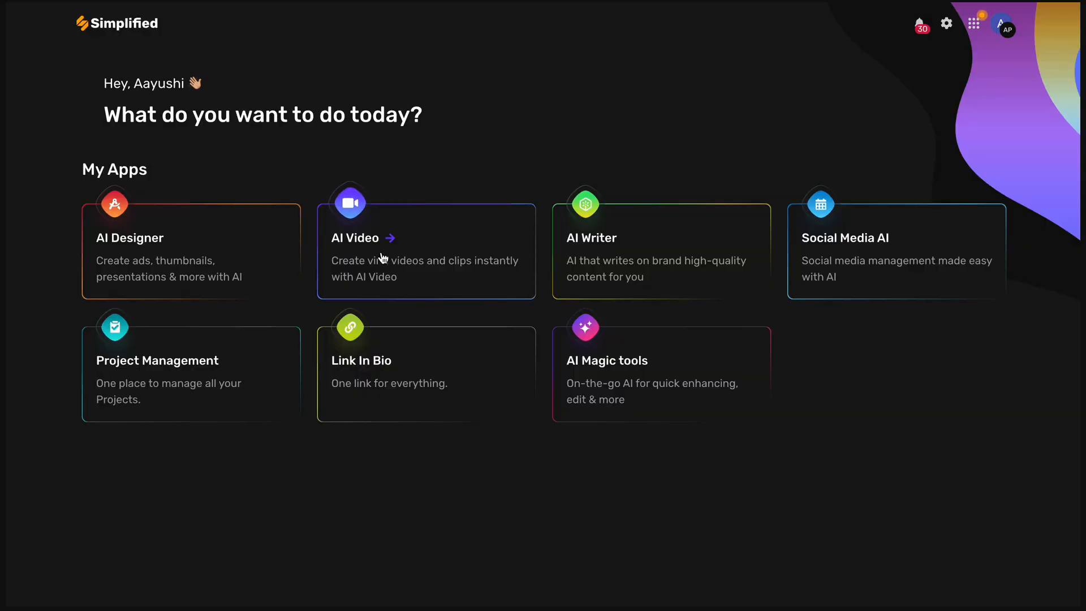
click(351, 268)
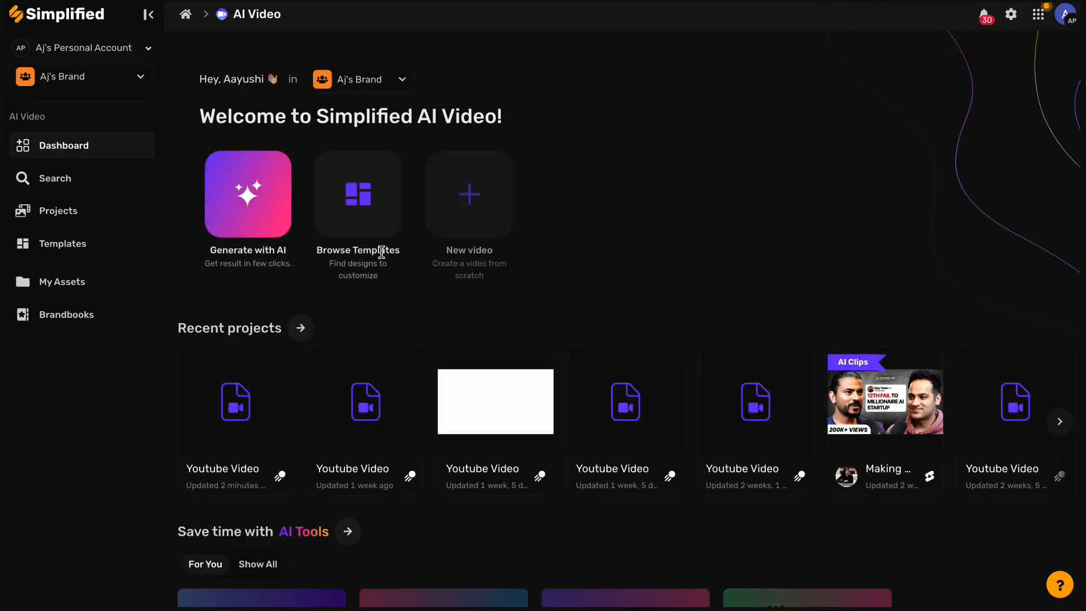
Start a Generate with AI project using the AI Text to Video tool.
click(245, 196)
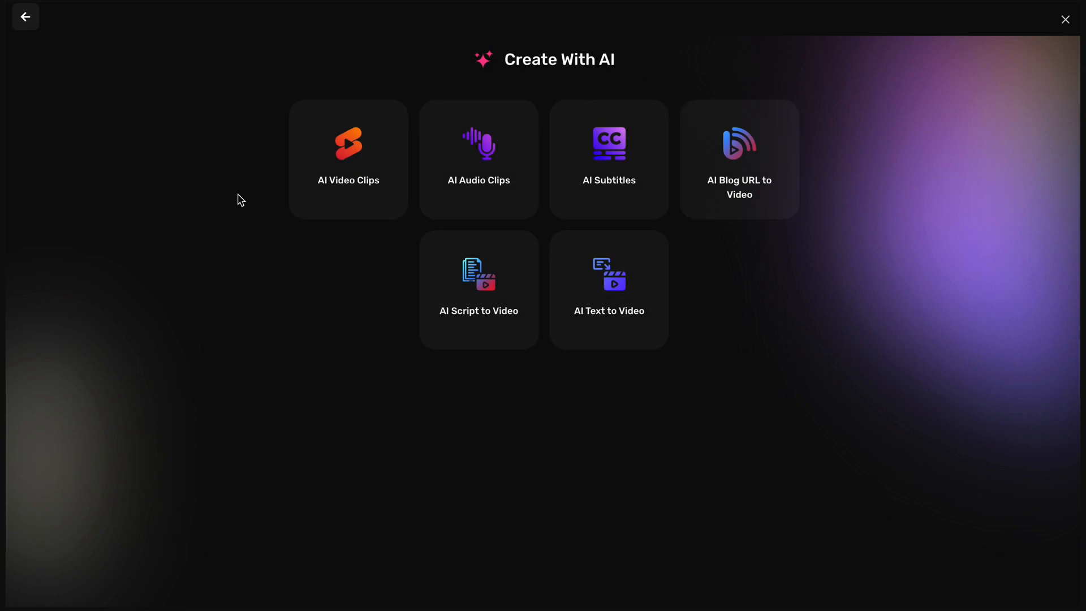
click(592, 311)
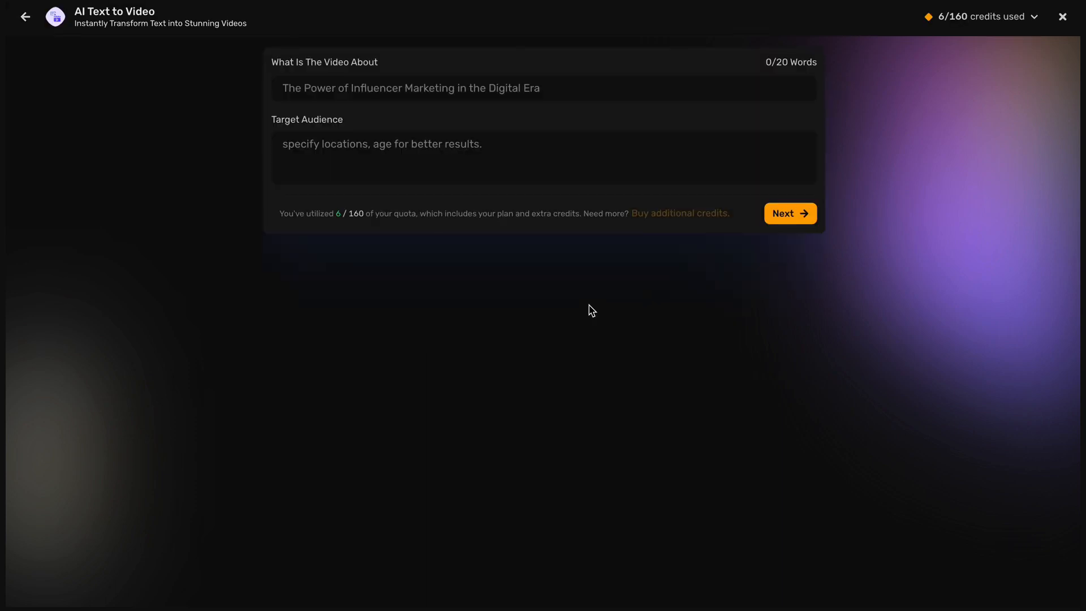
Enter 'SEO for BEGINNERS' as the topic and 'USA, 20-25 years' as the target audience.
click(412, 88)
text(SEO for B)
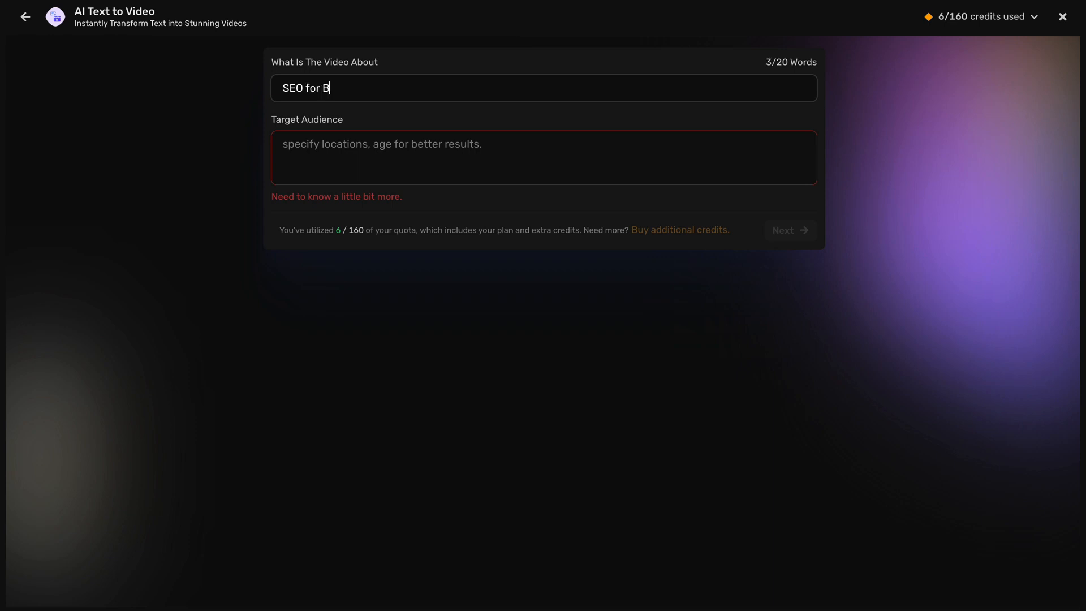
text(EGINNERS)
click(379, 150)
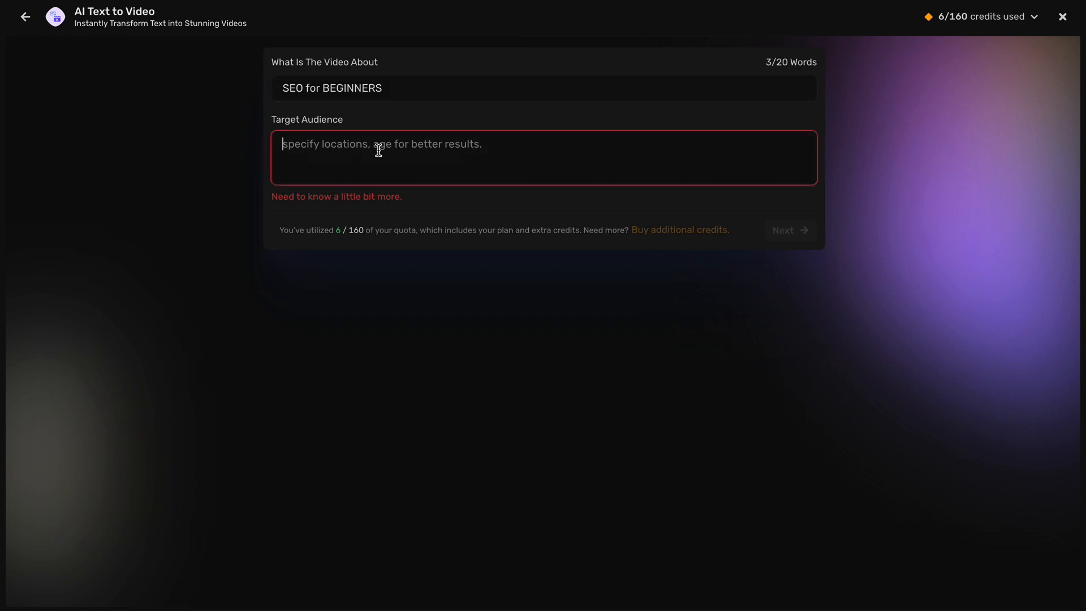
text(USA, 20-25 years)
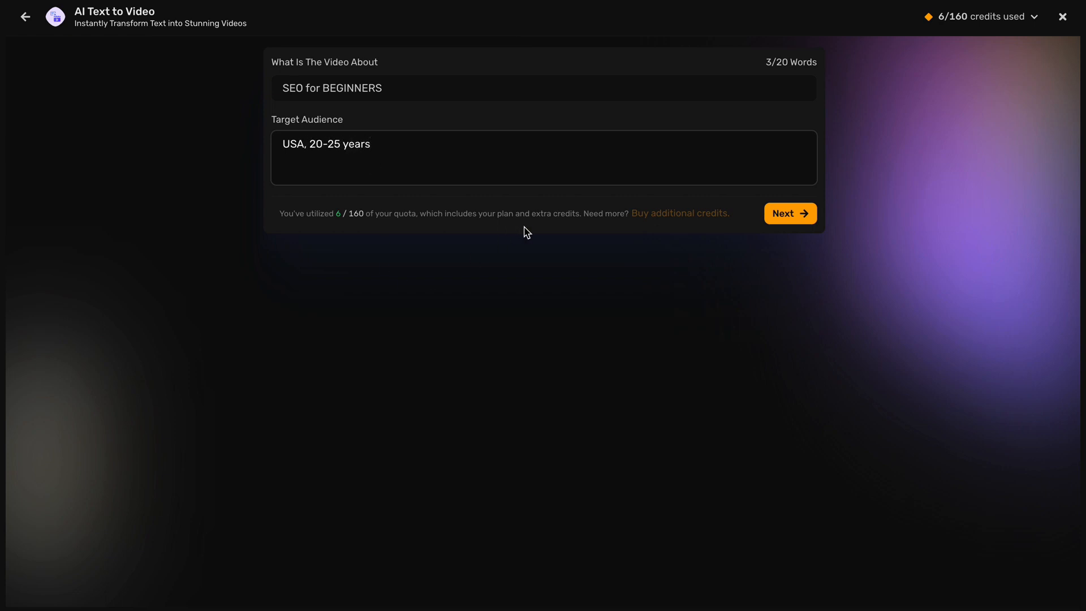
Keep the vertical 9x16 size and choose Paola (US English) as the AI voiceover speaker.
click(790, 213)
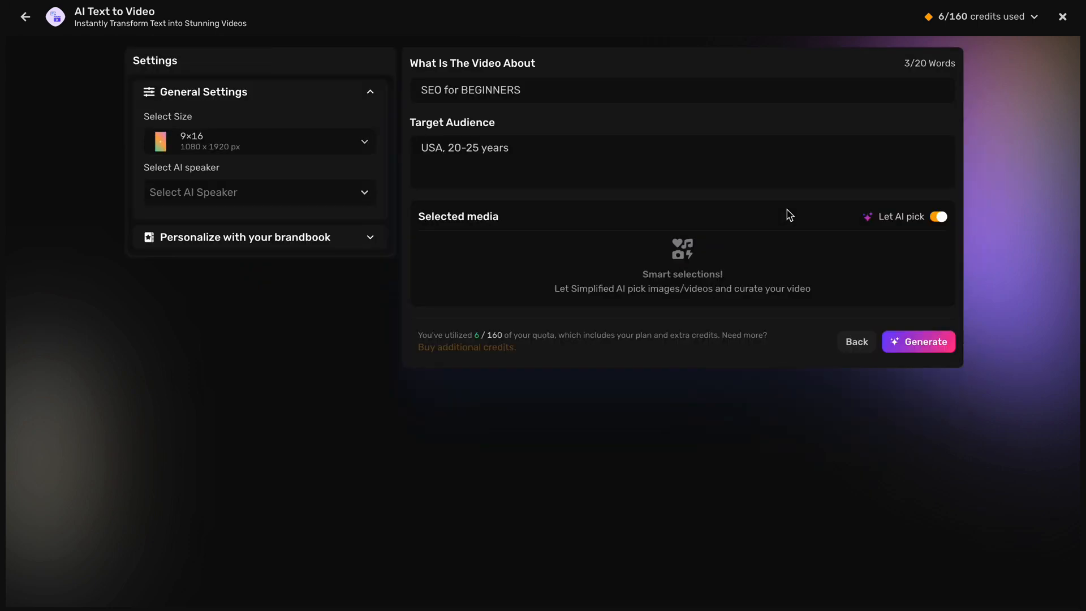
click(315, 145)
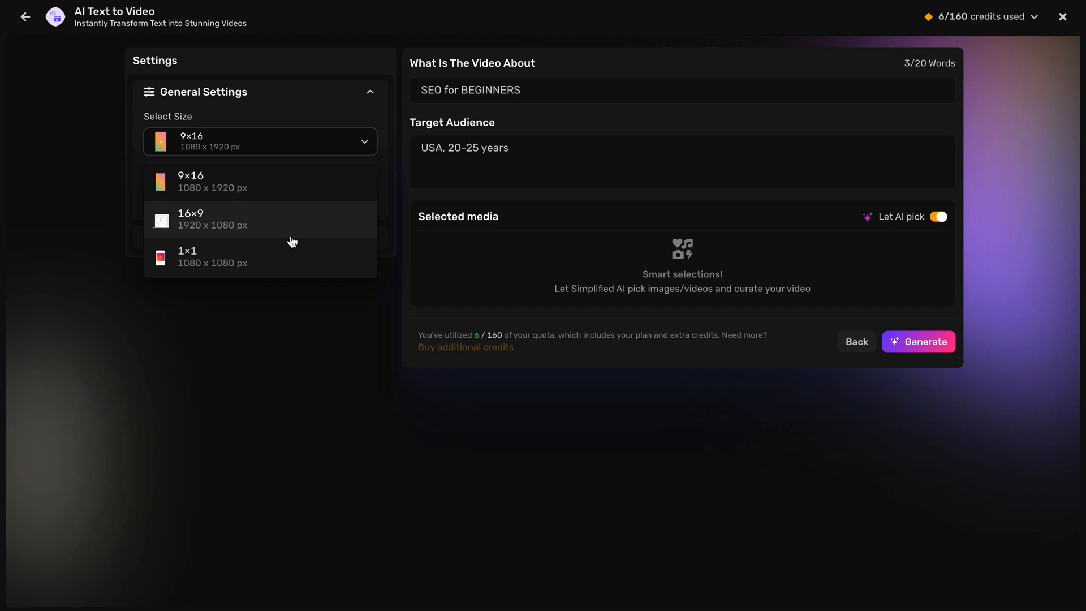
click(292, 181)
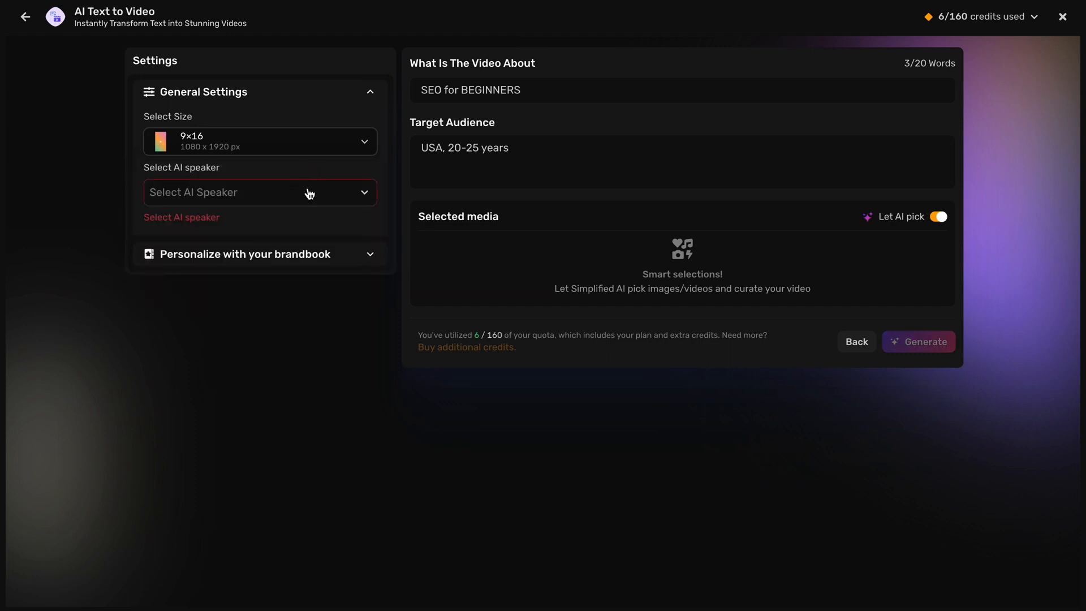
click(309, 193)
click(306, 224)
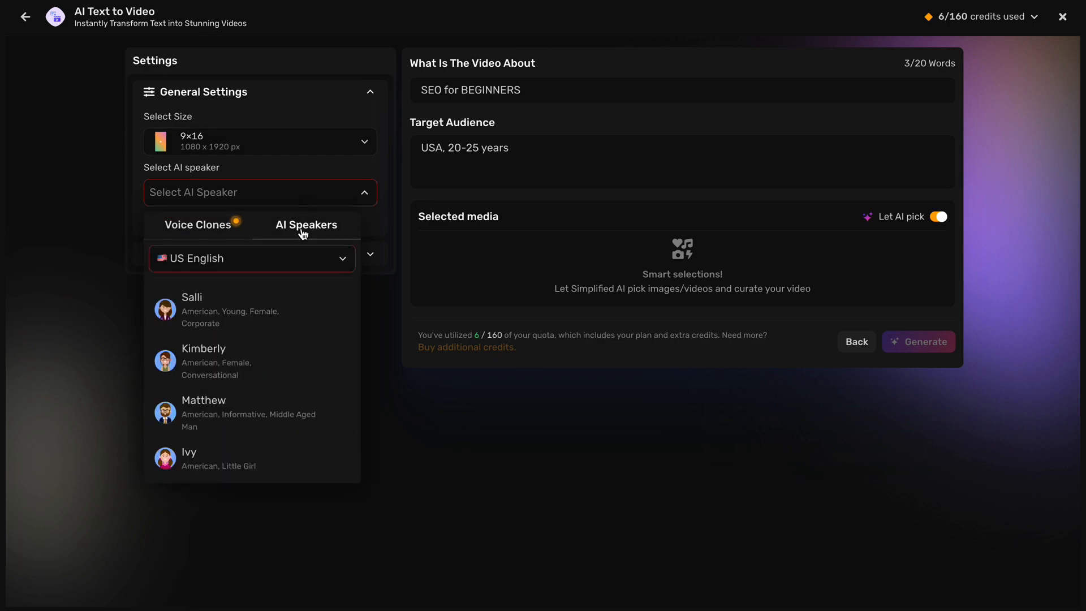
scroll(284, 343, down, 1)
scroll(284, 343, down, 2)
scroll(284, 342, down, 1)
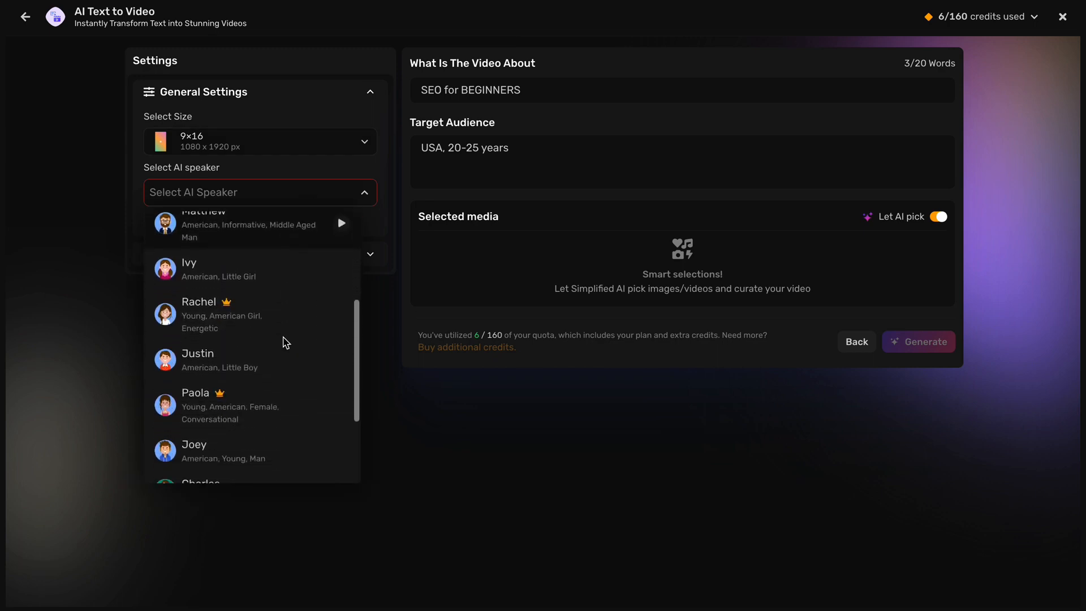
click(287, 405)
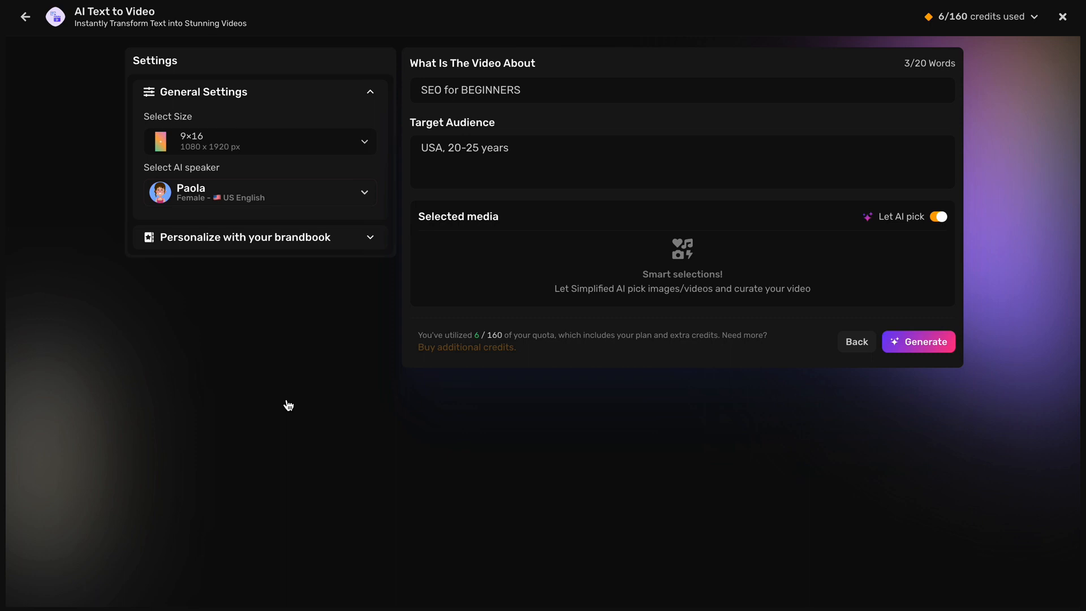
Expand brandbook personalization, showing Original creativity and Professional tone.
click(319, 237)
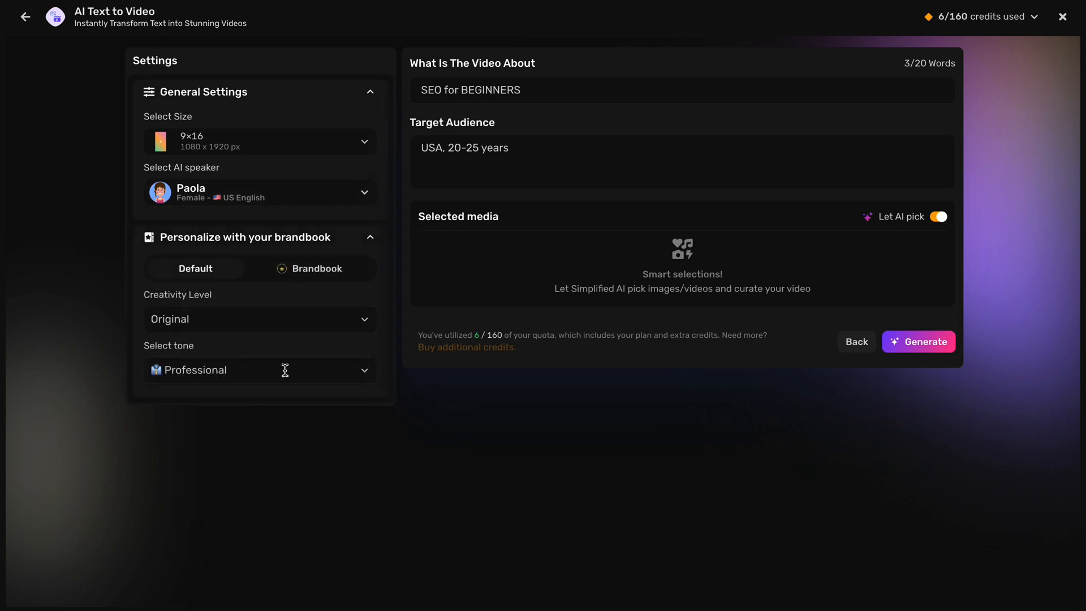
Generate the 56-second video and pause its result preview at seven seconds.
click(921, 340)
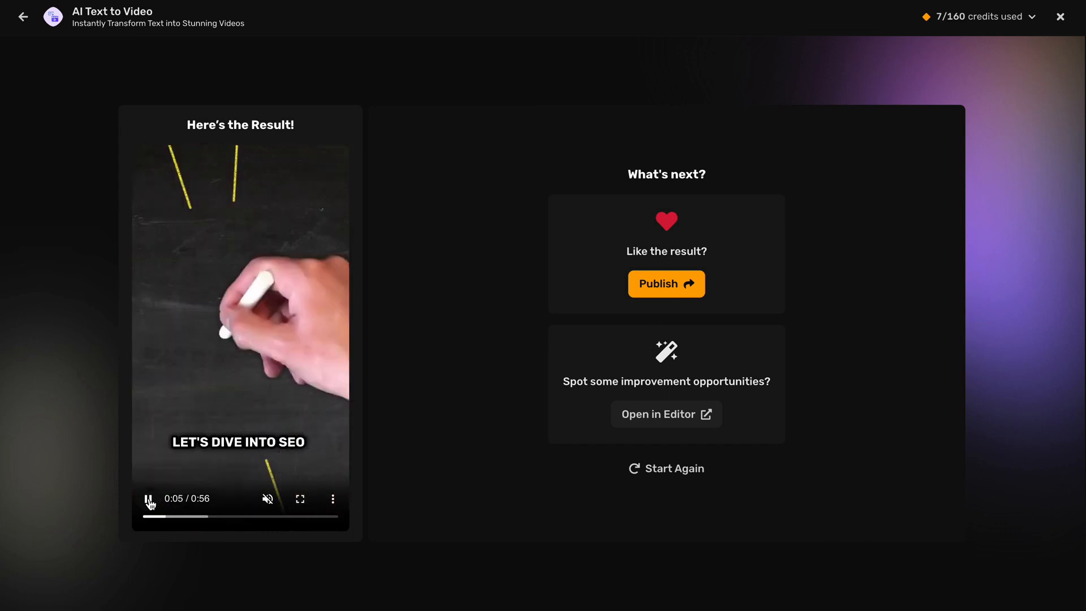
click(149, 499)
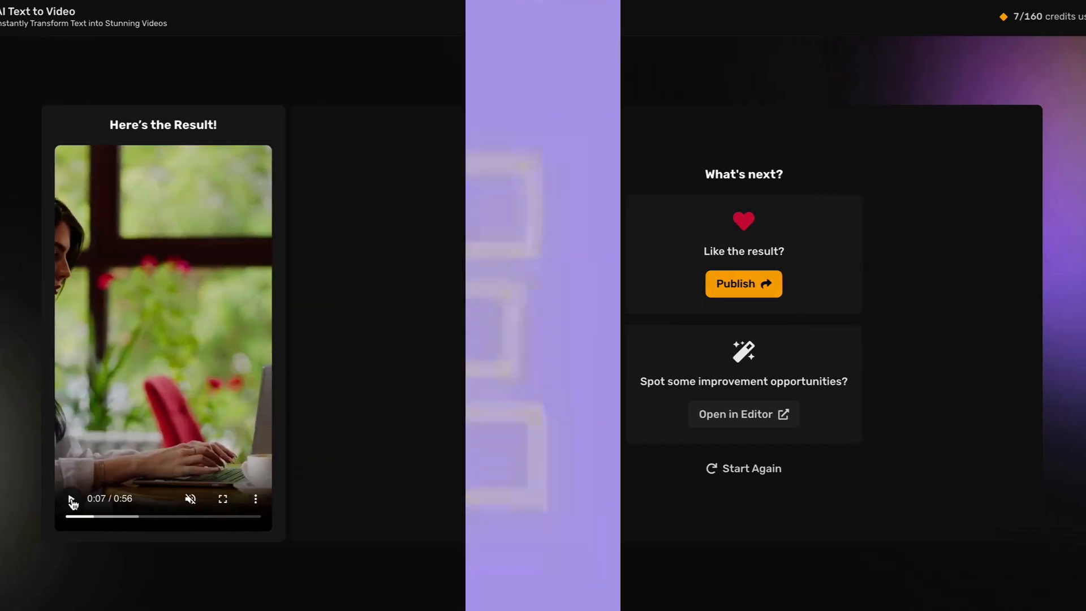